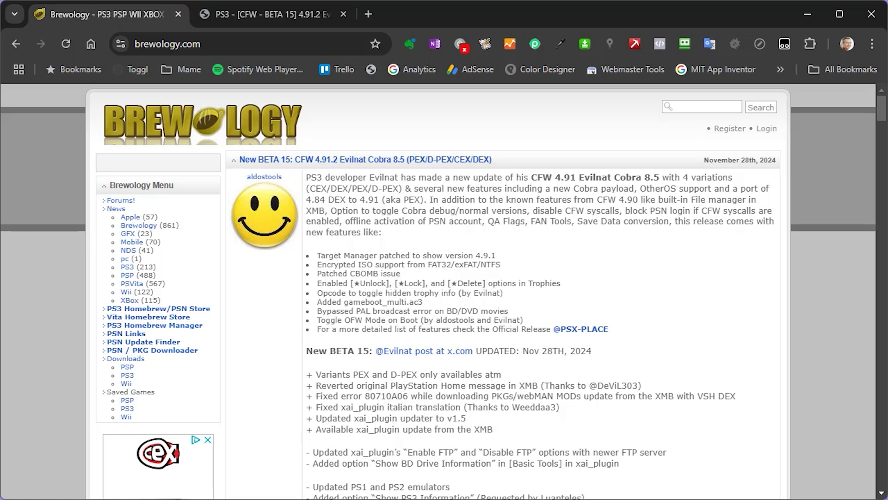
Step: Review the Evilnat 4.91.2 BETA 15 release in the PSX-Place thread and the feature list in the Brewology post
click(282, 14)
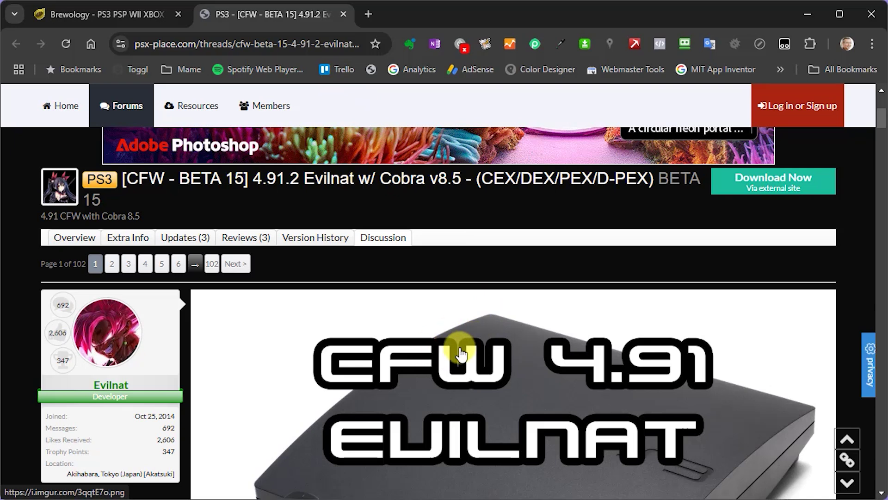
click(123, 14)
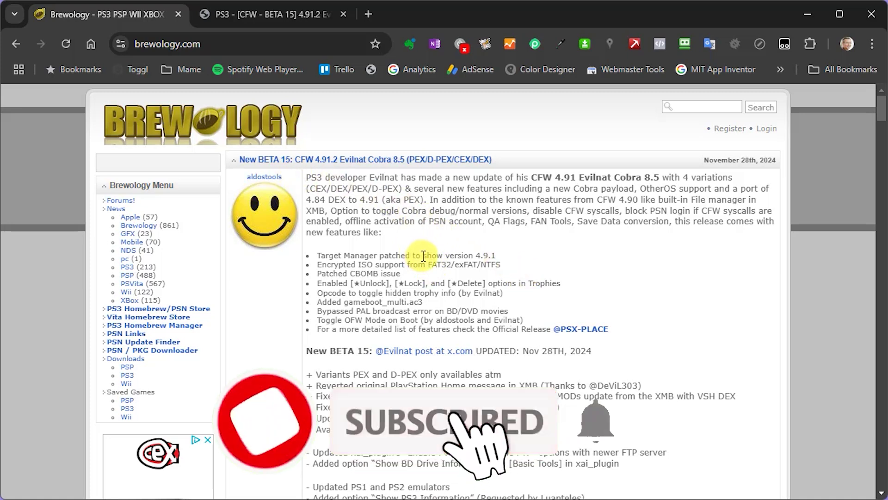
scroll(433, 255, down, 6)
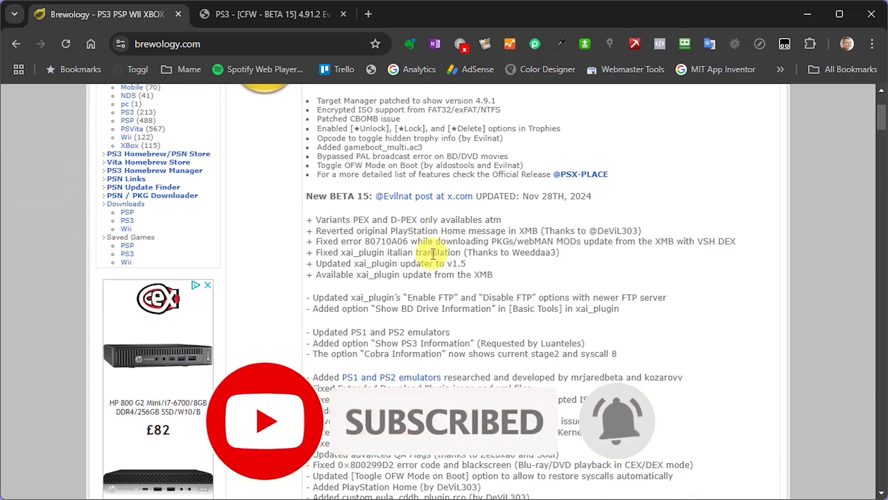
scroll(433, 254, down, 5)
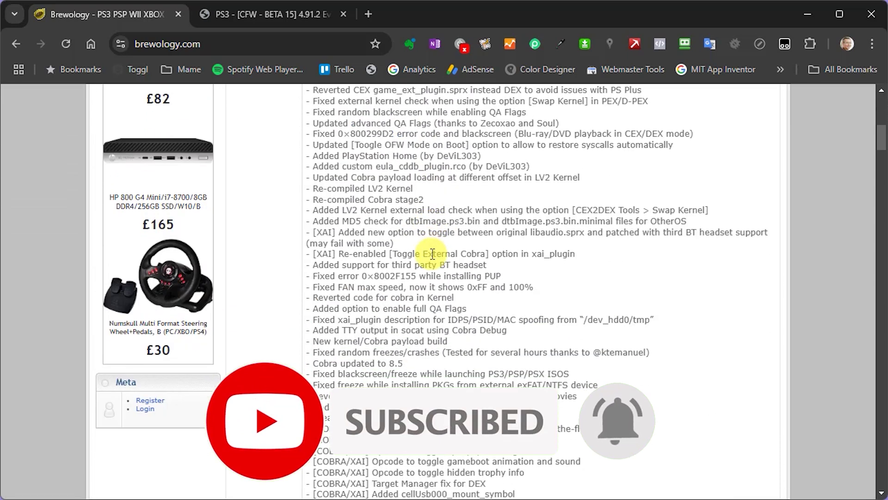
scroll(432, 254, up, 11)
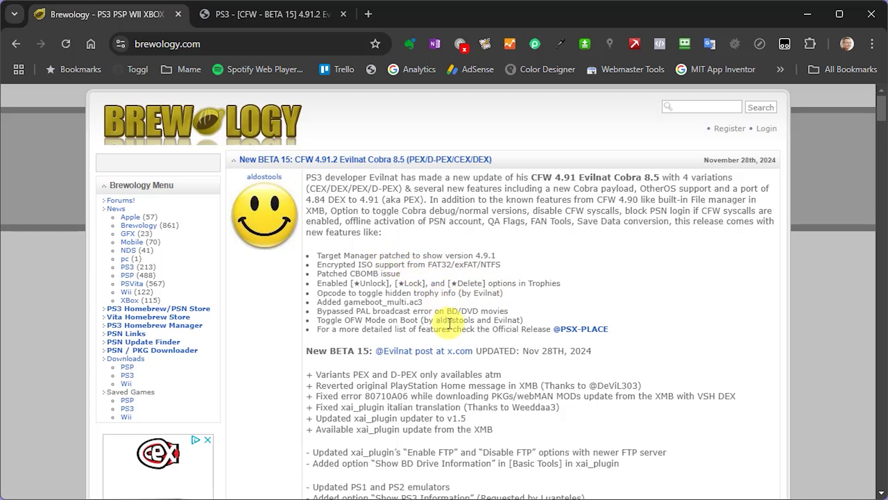
scroll(543, 347, down, 3)
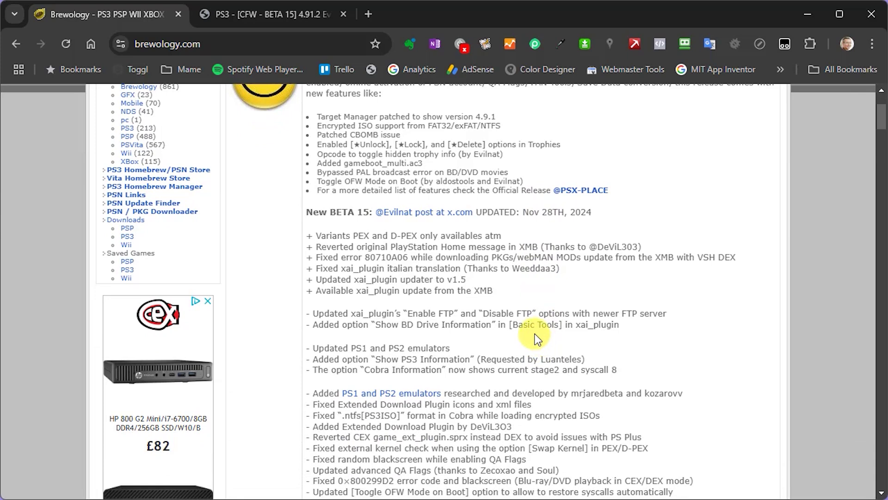
scroll(556, 340, up, 3)
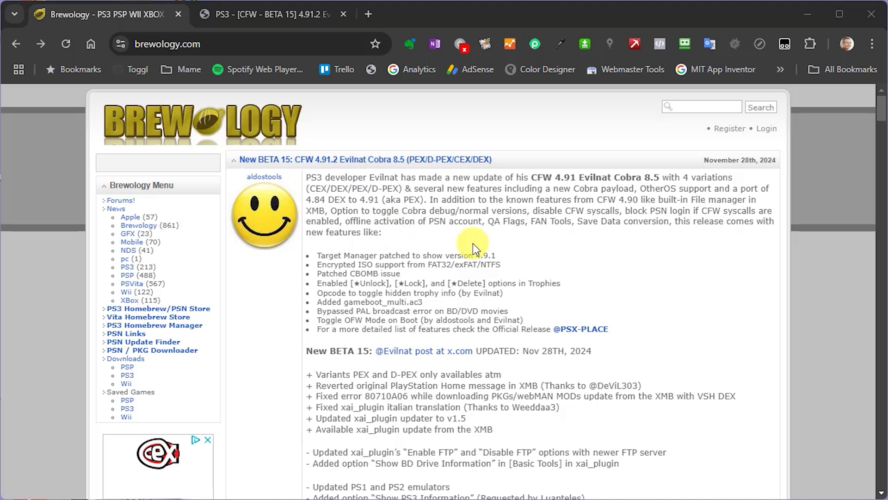
Step: Open the MEGA folder with CFW of Evilnat 4.91.2 BETA 15 from the download link in the Brewology post
scroll(475, 243, down, 3)
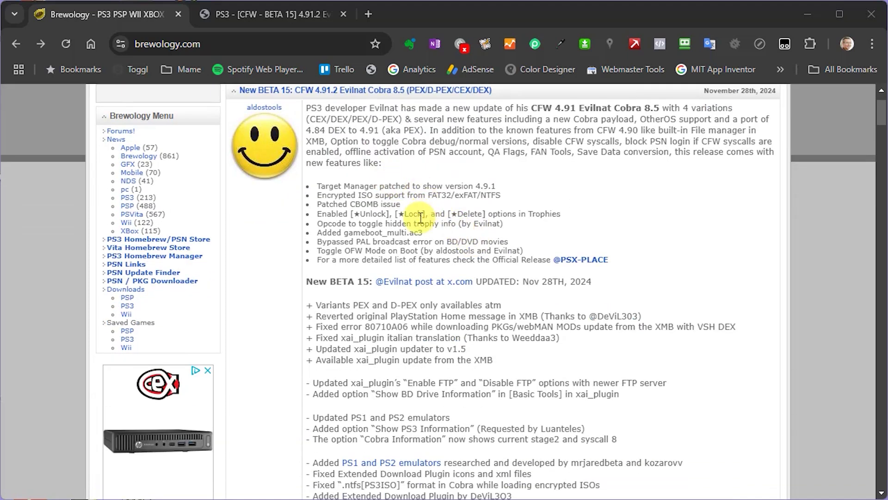
scroll(443, 294, down, 3)
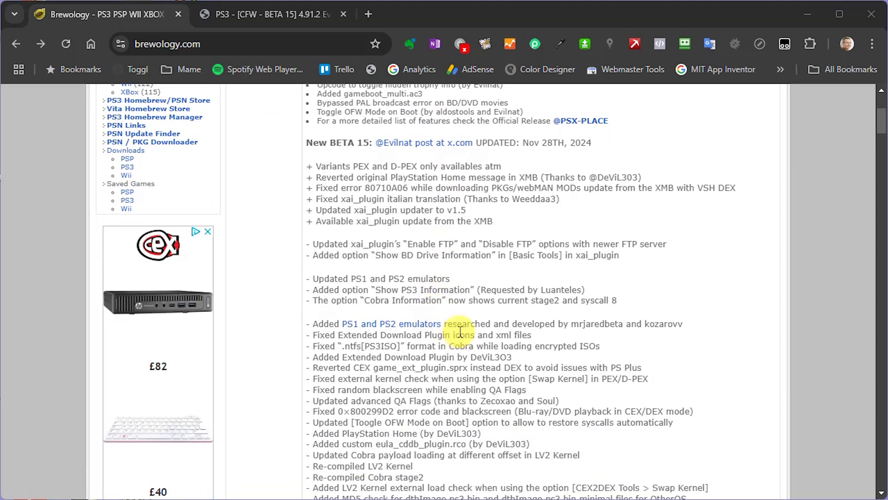
scroll(455, 335, down, 2)
scroll(458, 328, down, 2)
scroll(458, 327, down, 6)
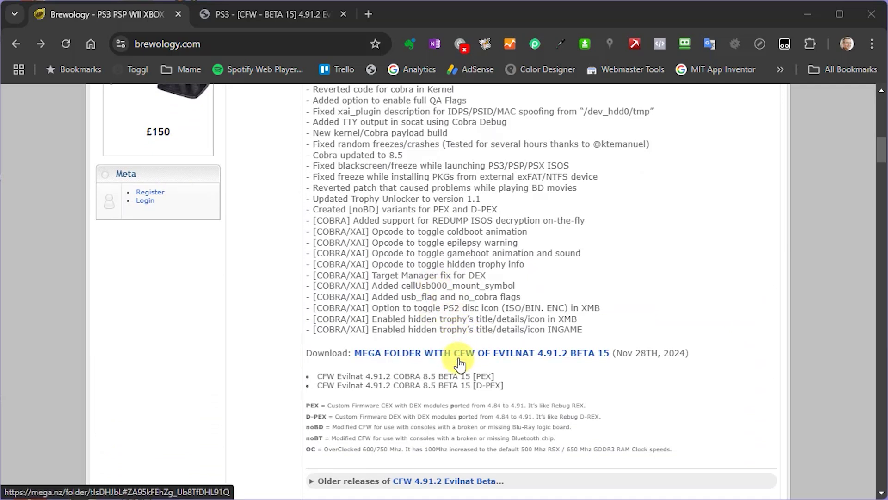
click(484, 354)
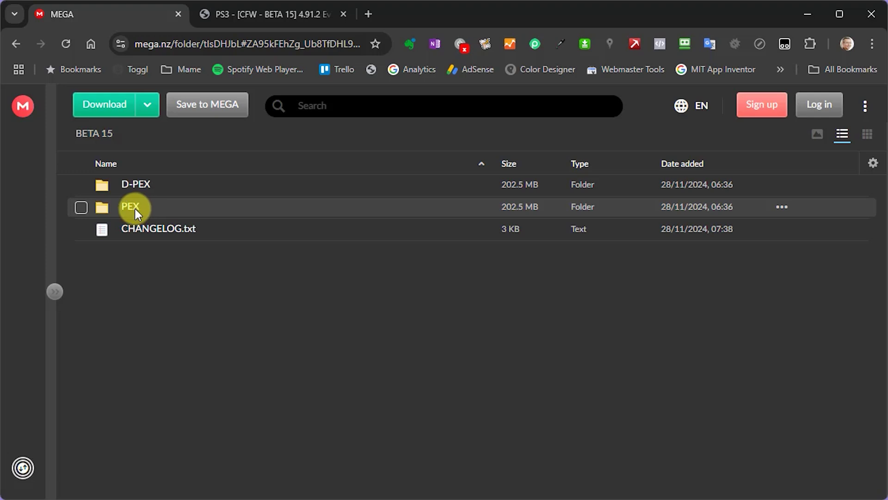
Step: Download CFW 4.91.2 Evilnat Cobra 8.5 [PEX] [BETA 15].rar from the PEX folder as a standard download
double_click(104, 212)
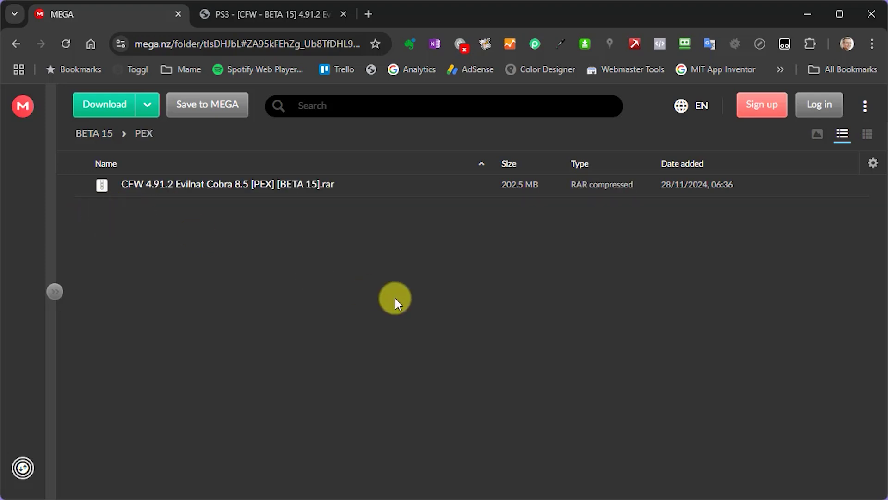
click(216, 184)
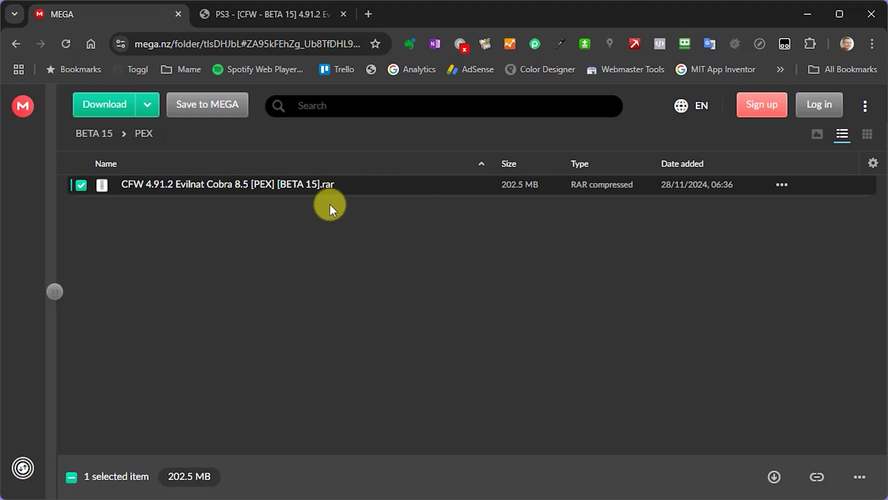
click(782, 185)
mouse_move(720, 217)
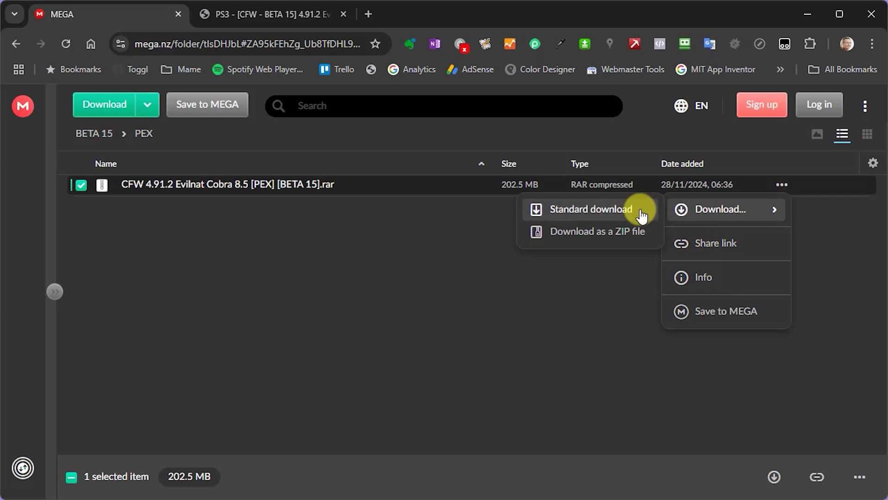
click(610, 210)
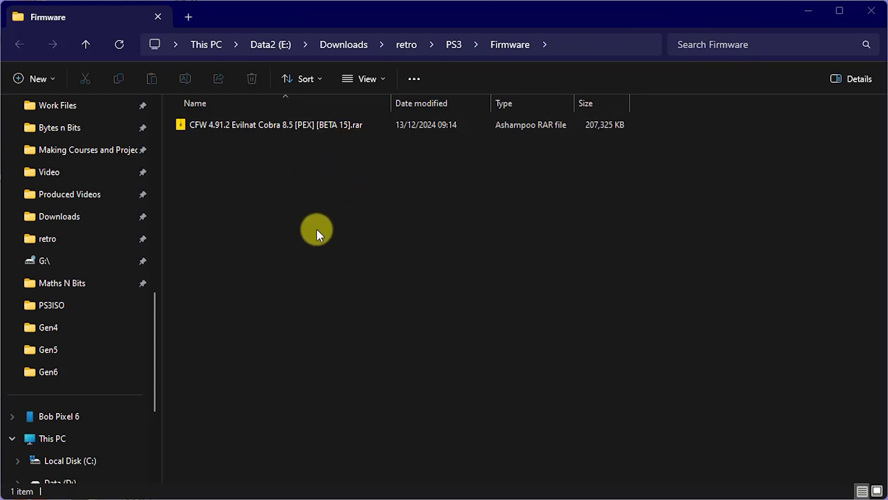
Step: In File Explorer, extract the downloaded firmware archive into the Firmware folder with Ashampoo Zip Pro
right_click(243, 126)
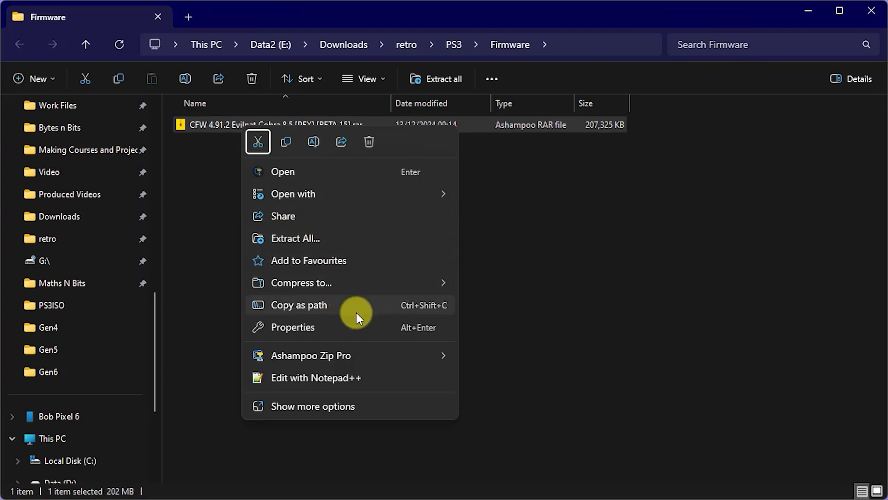
mouse_move(340, 353)
click(524, 359)
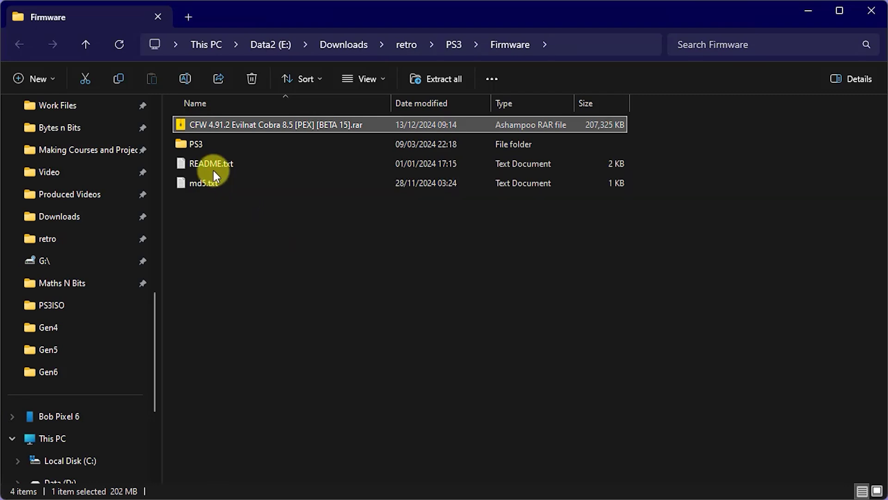
Step: Copy the extracted PS3 folder from the Firmware folder to the root of USB Drive (G:)
mouse_move(196, 147)
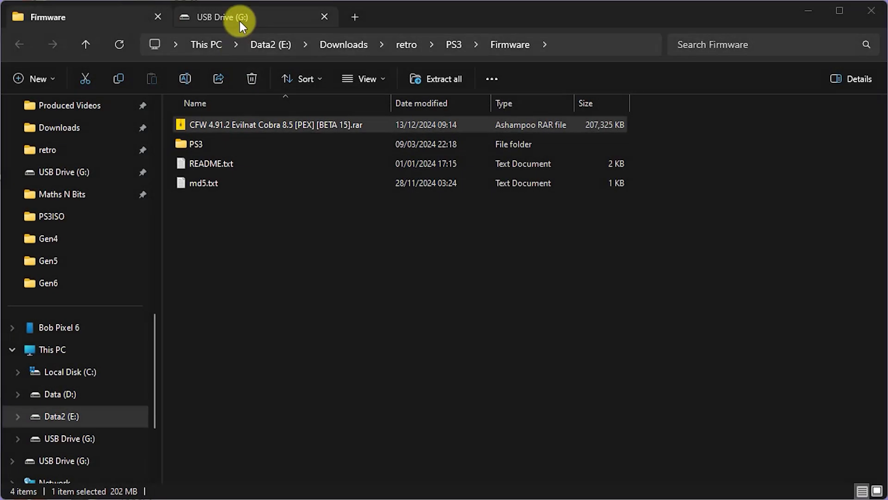
click(241, 18)
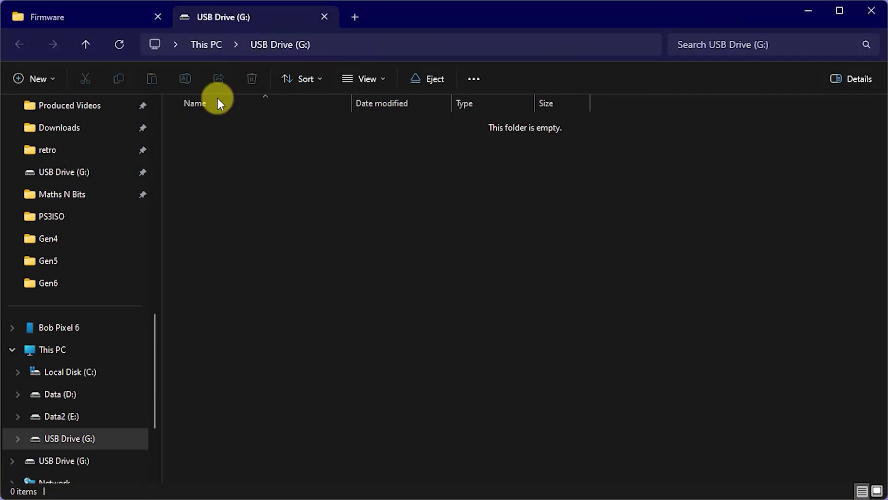
click(75, 18)
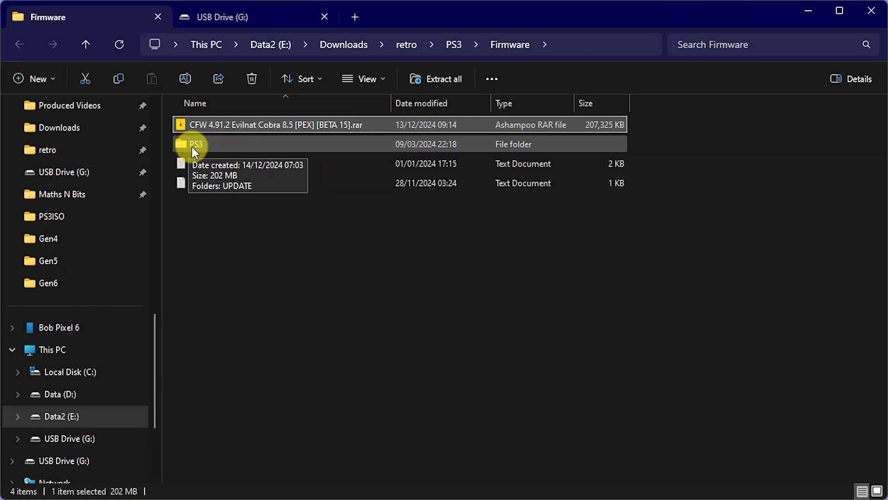
drag(184, 145, 281, 204)
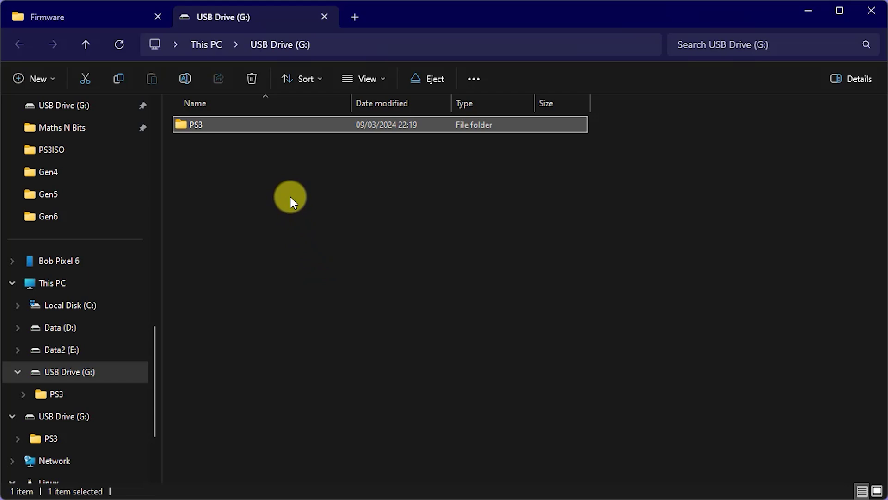
click(280, 184)
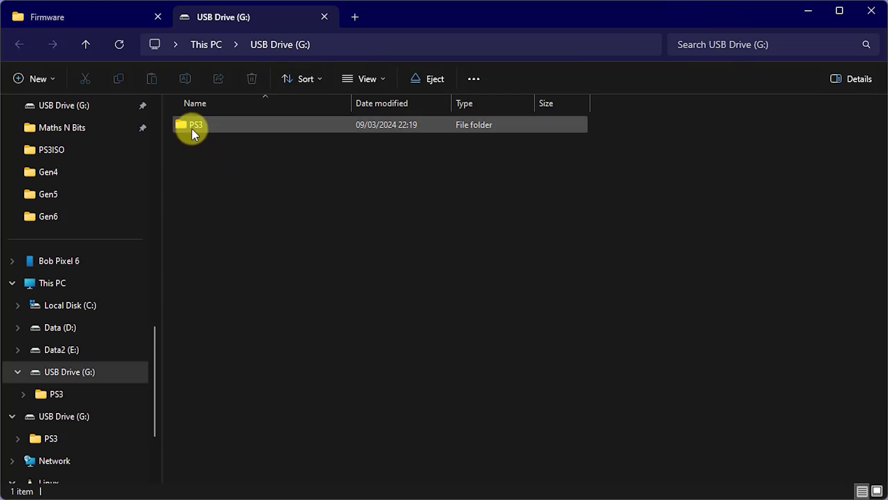
Step: Open the PS3 folder and its UPDATE subfolder on the USB drive to check the firmware file's name
mouse_move(202, 135)
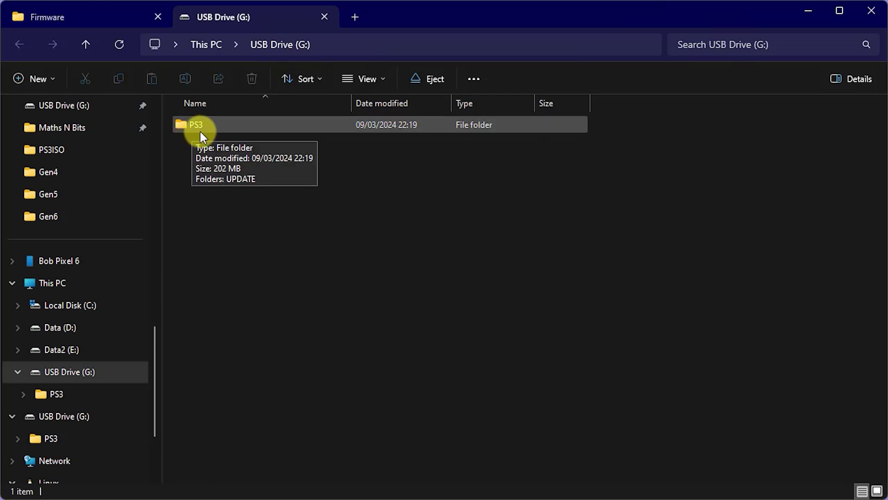
double_click(182, 127)
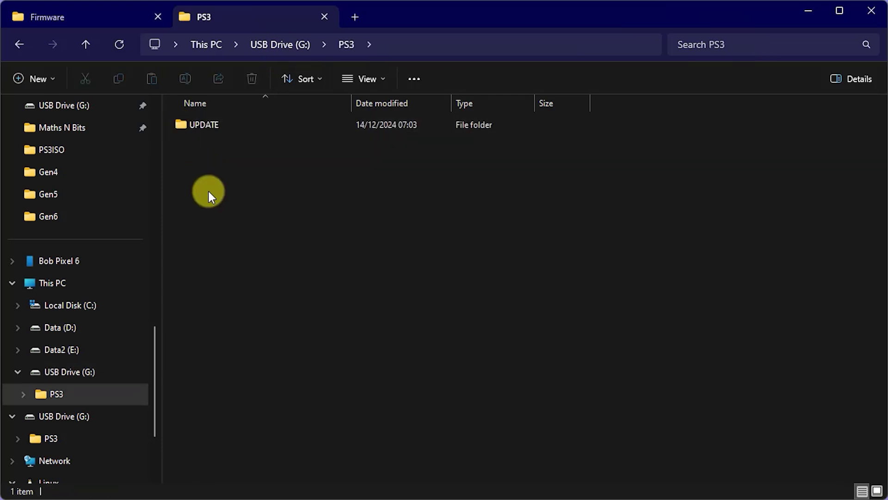
double_click(181, 126)
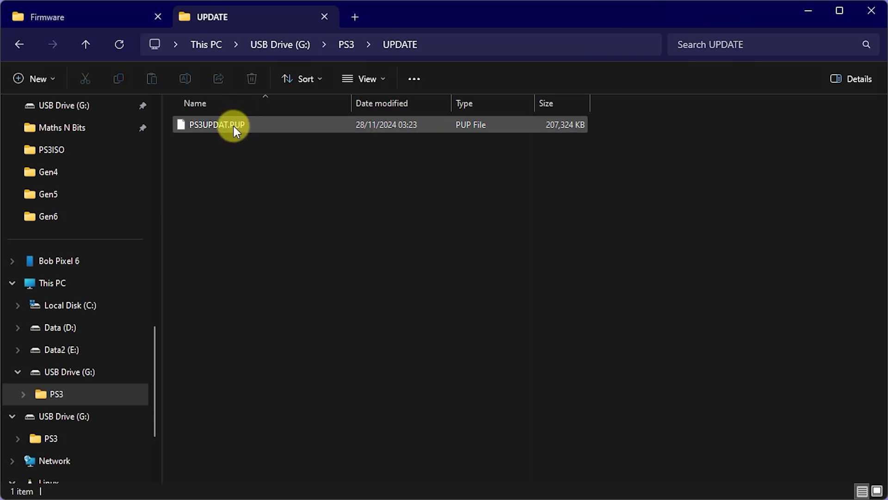
Step: Check whether file name extensions are set to show, and return to the root of the USB drive
click(383, 79)
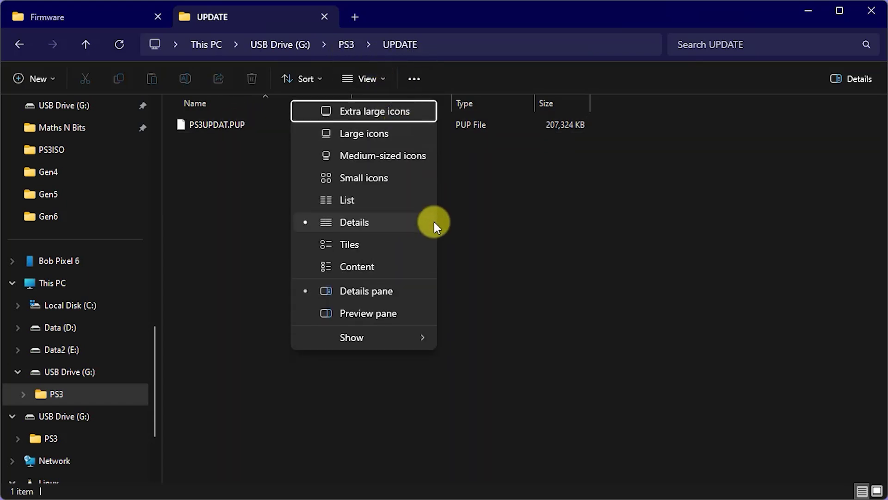
mouse_move(396, 338)
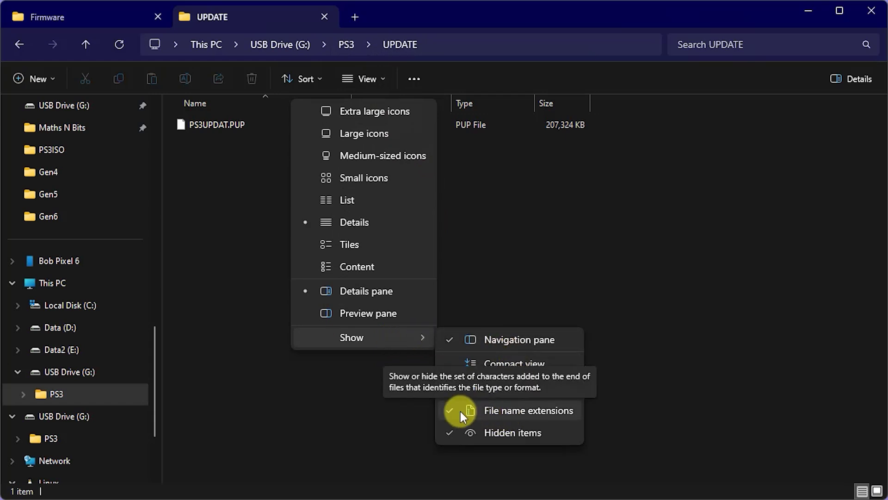
click(519, 231)
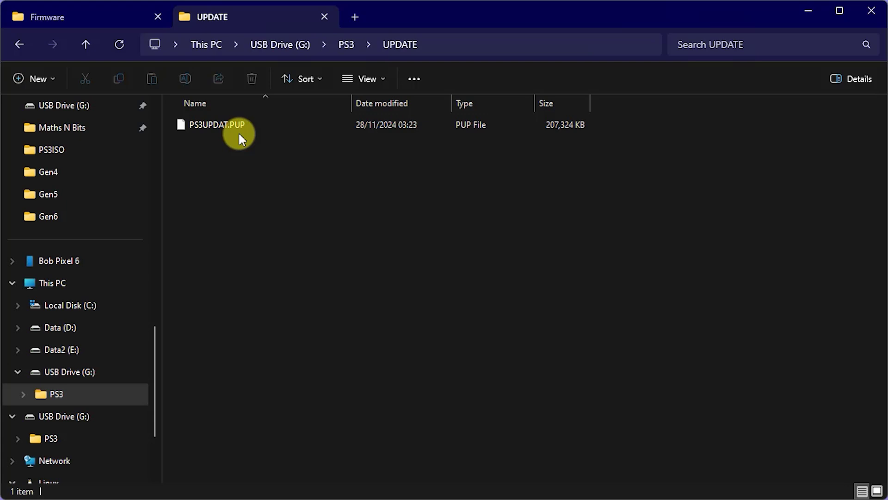
click(302, 46)
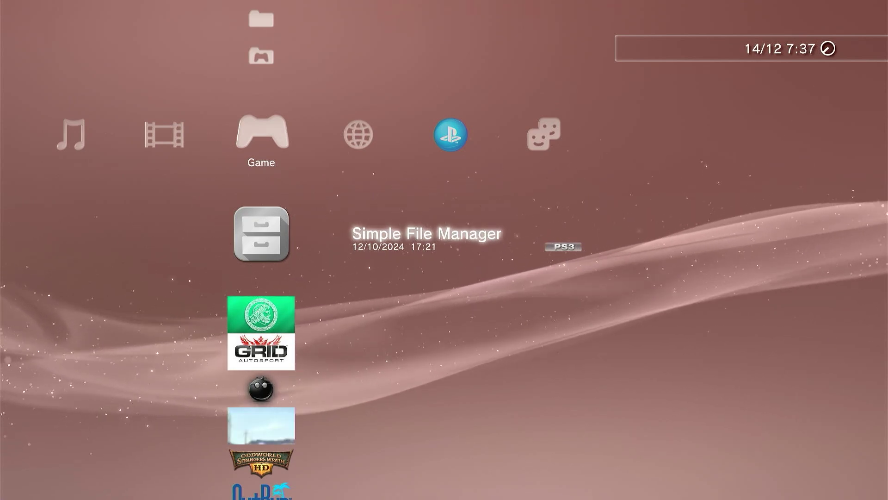
Step: Switch to the PS3 home screen and open System Update in the Settings category
key(Left)
key(Left)
key(Left)
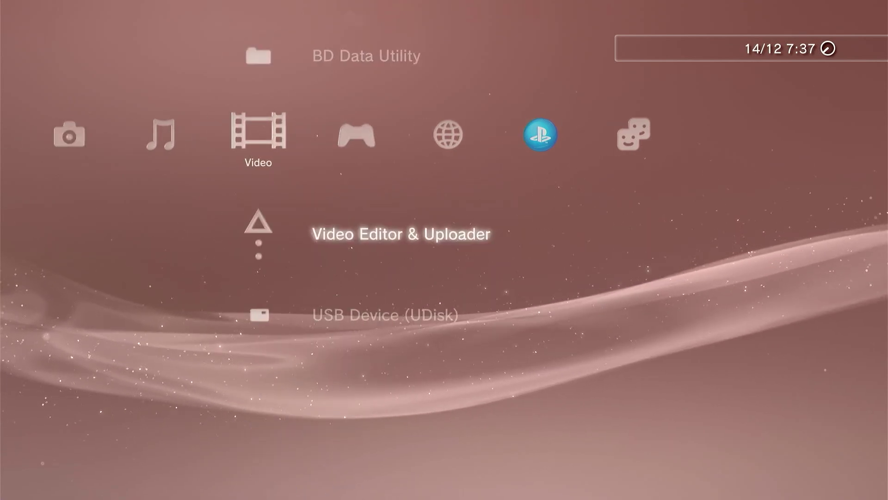
key(Left)
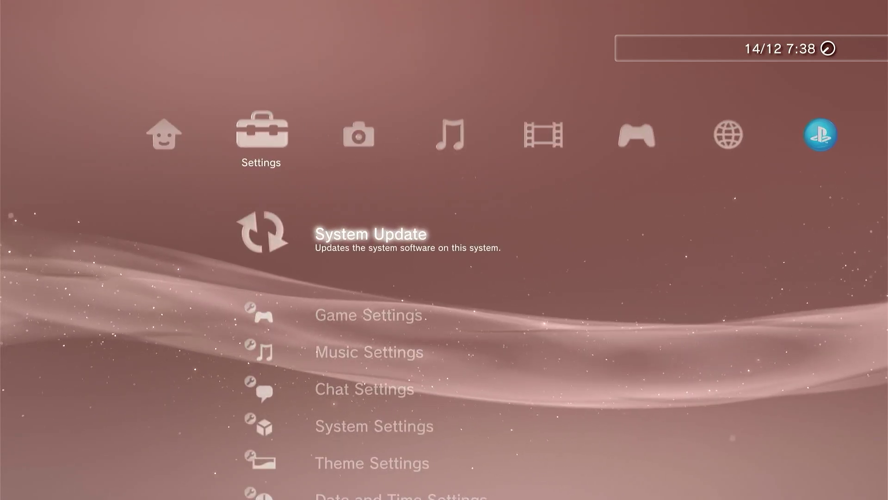
key(Return)
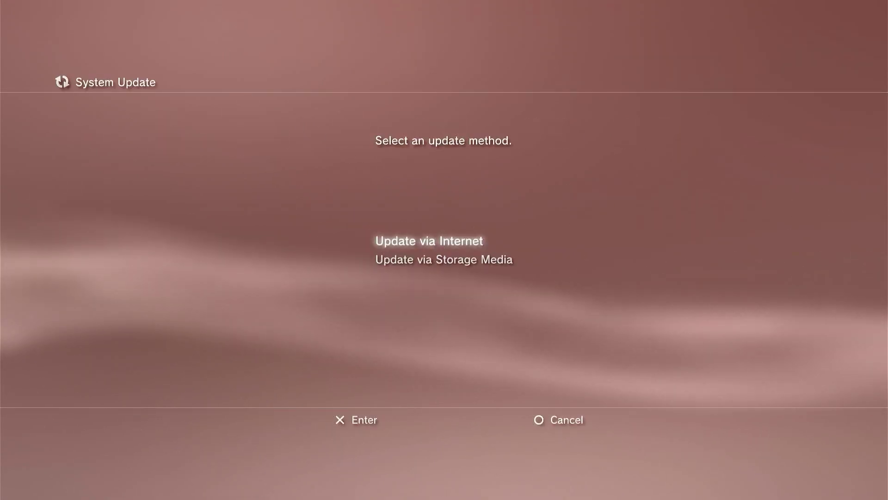
Step: Choose Update via Storage Media and accept the 4.91.2 Evilnat PEX [BETA 15] update data from the USB device
key(Down)
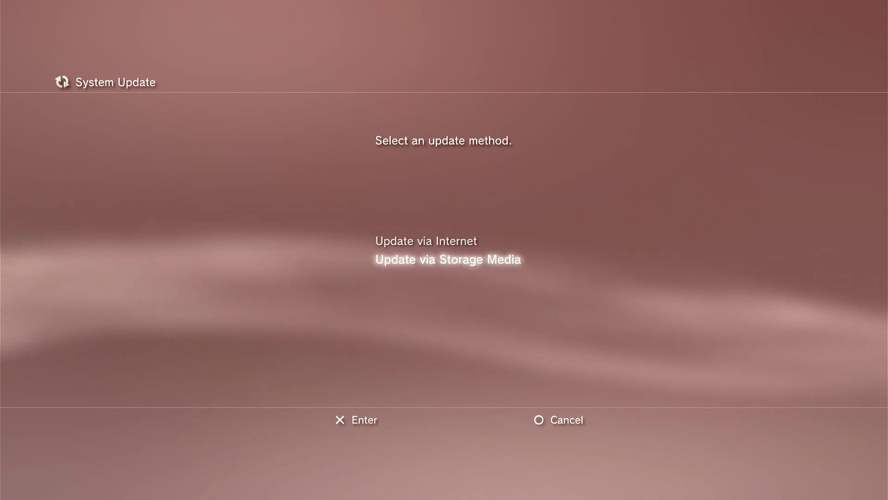
key(Return)
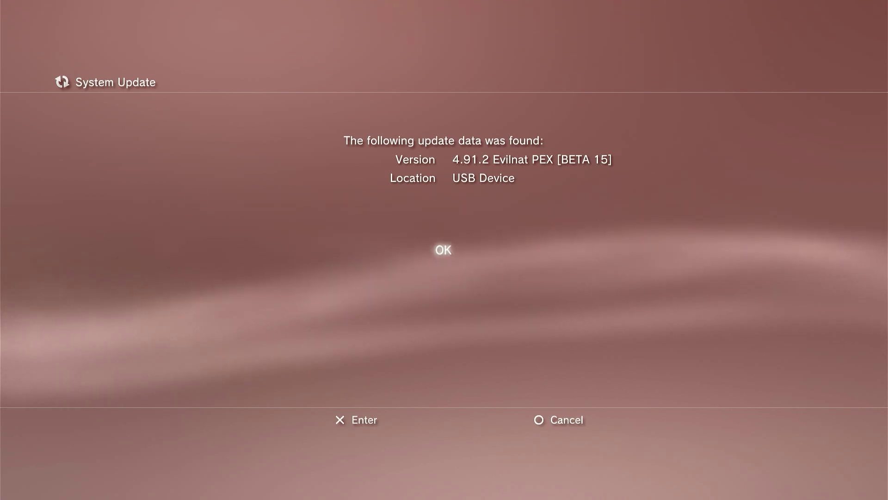
key(Return)
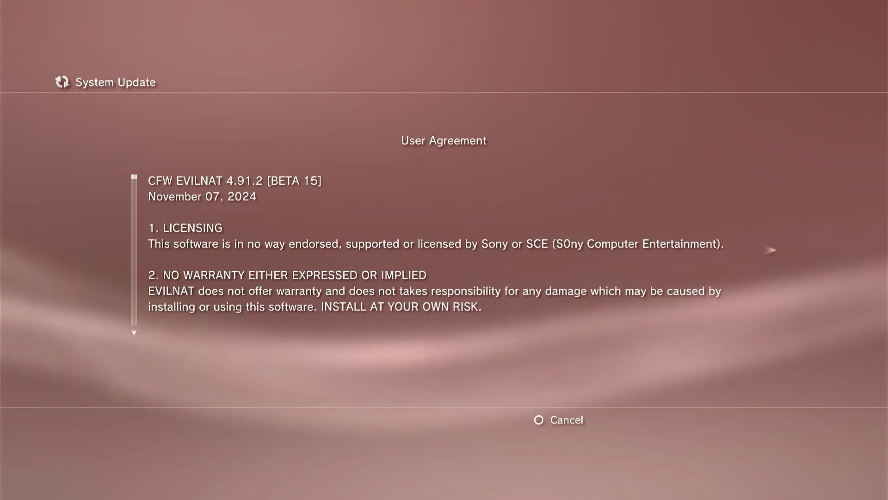
Step: Read through and accept the CFW EVILNAT 4.91.2 [BETA 15] user agreement, and start the update with automatic shutdown left off
key(Down)
key(Down)
key(Down)
key(Down)
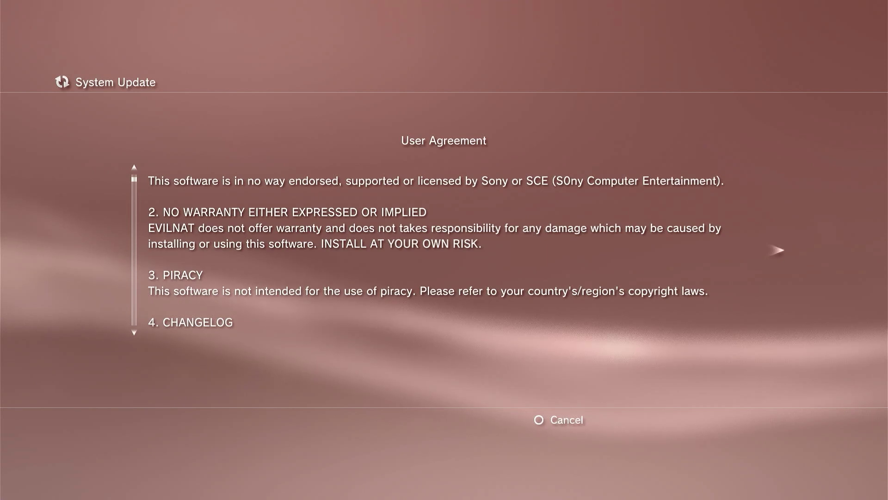
key(Right)
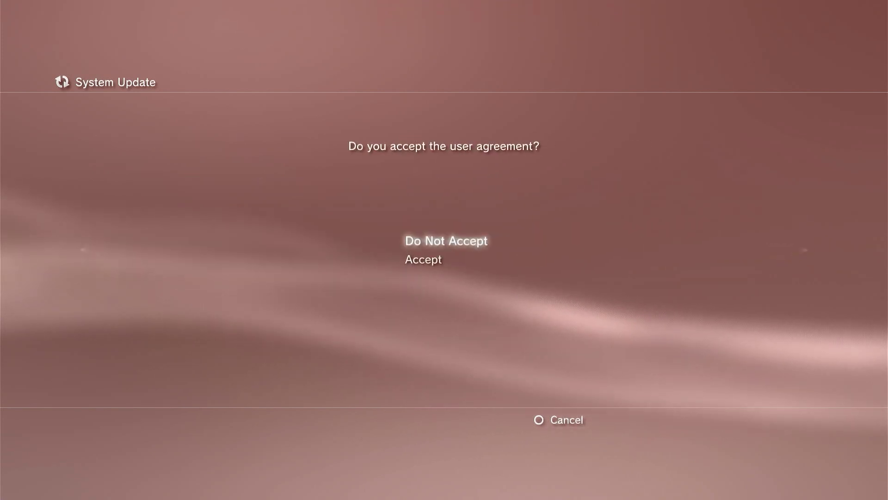
key(Down)
key(Return)
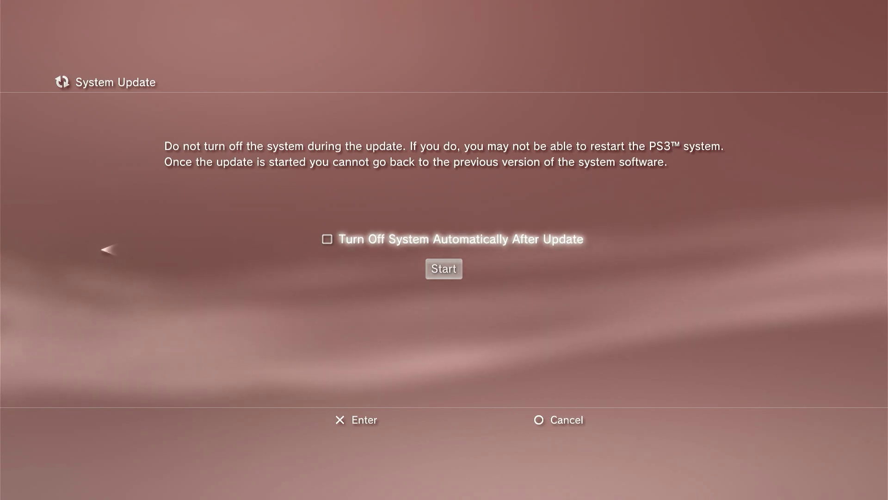
key(Down)
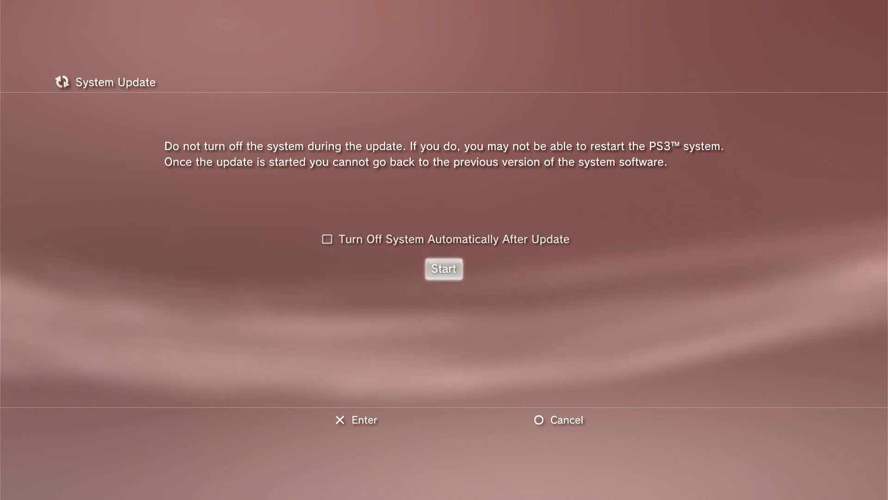
key(Return)
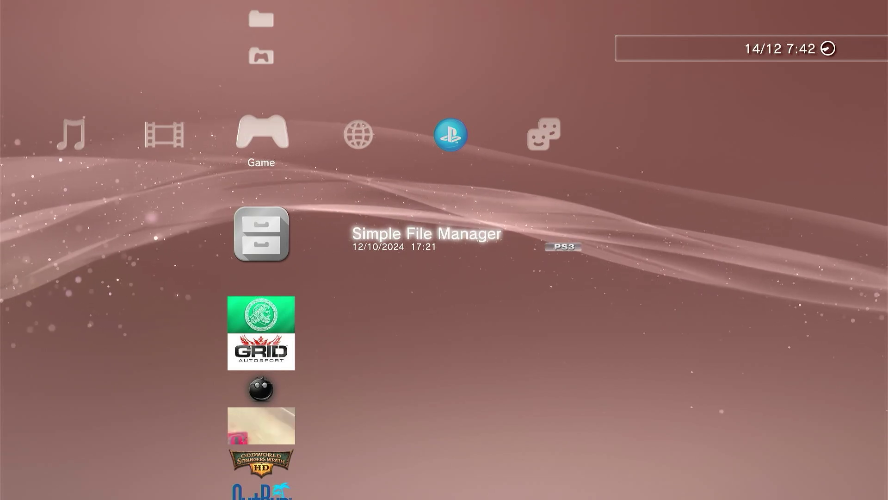
Step: Go to the Settings category on the home screen and look through its entries towards Debug Settings
key(Left)
key(Left)
key(Left)
key(Left)
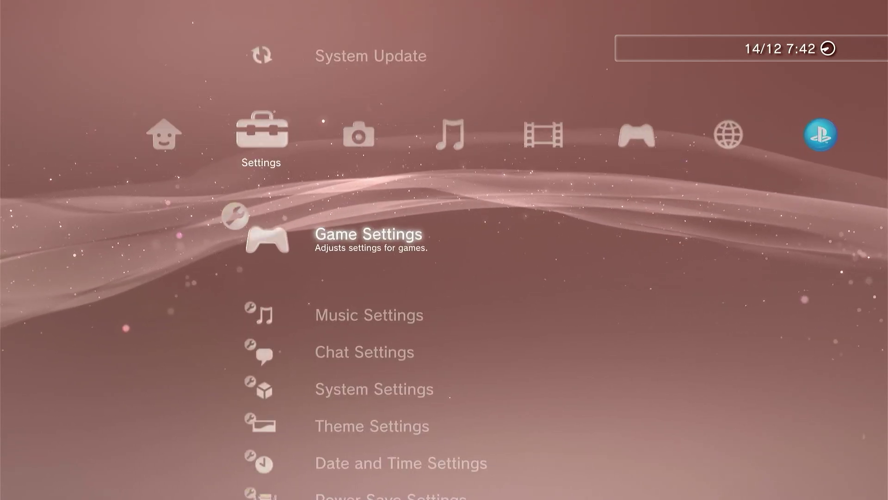
key(Down)
key(Down)
key(Down)
key(Down)
key(Down)
key(Down)
key(Down)
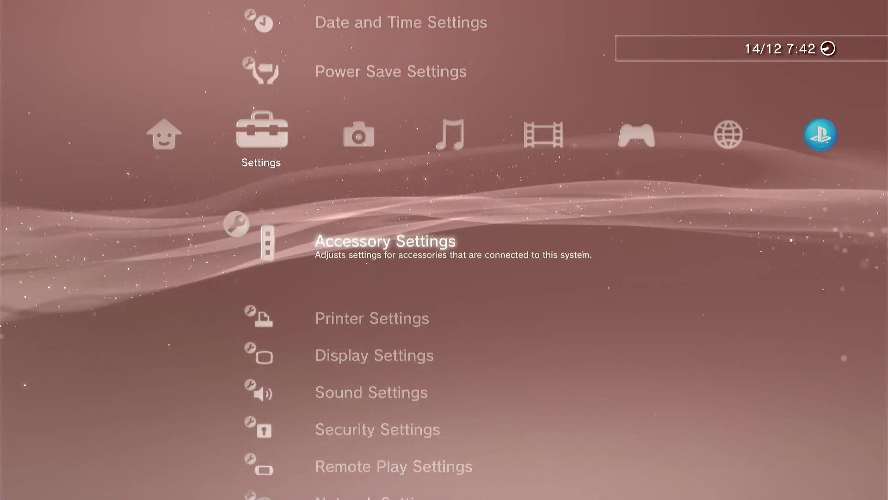
key(Down)
key(Down)
key(Down)
key(Down)
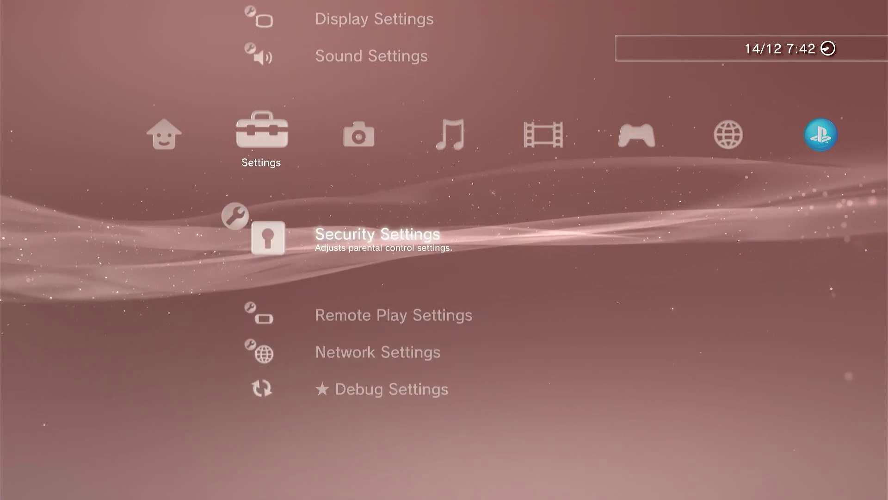
Step: Go back through the settings categories and open System Settings
key(Up)
key(Up)
key(Up)
key(Up)
key(Up)
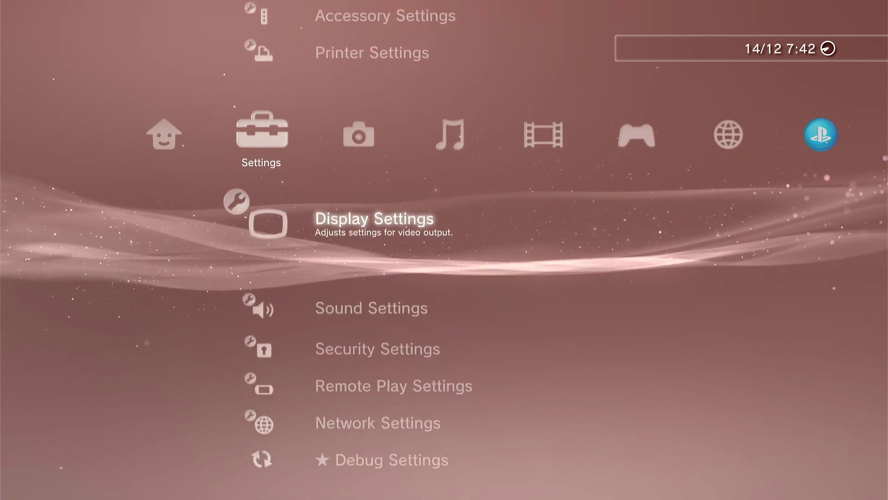
key(Up)
key(Up)
key(Up)
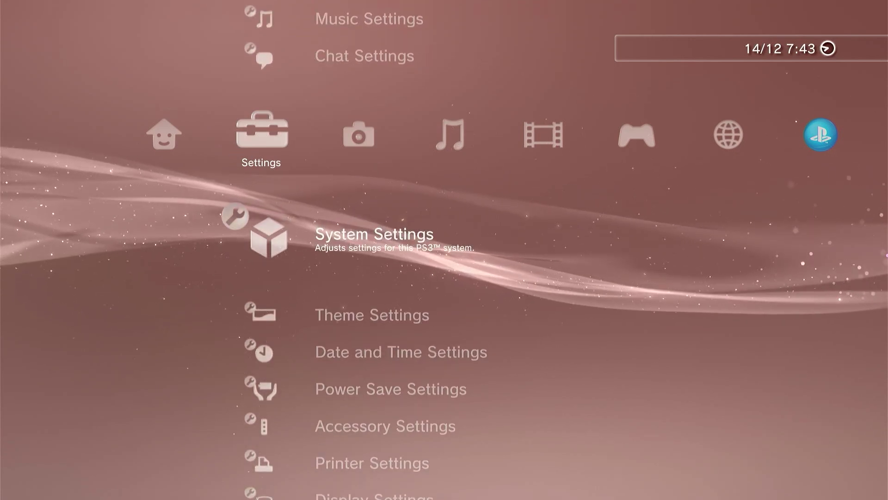
key(Return)
Step: Open System Information to check the installed system software version, and close it
key(Down)
key(Down)
key(Down)
key(Down)
key(Down)
key(Down)
key(Down)
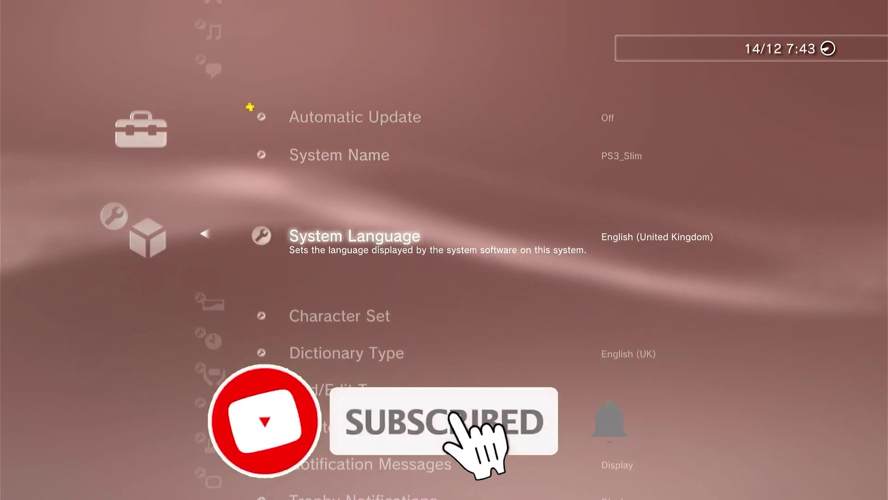
key(Down)
key(Down)
key(Down)
key(Down)
key(Down)
key(Down)
key(Down)
key(Down)
key(Down)
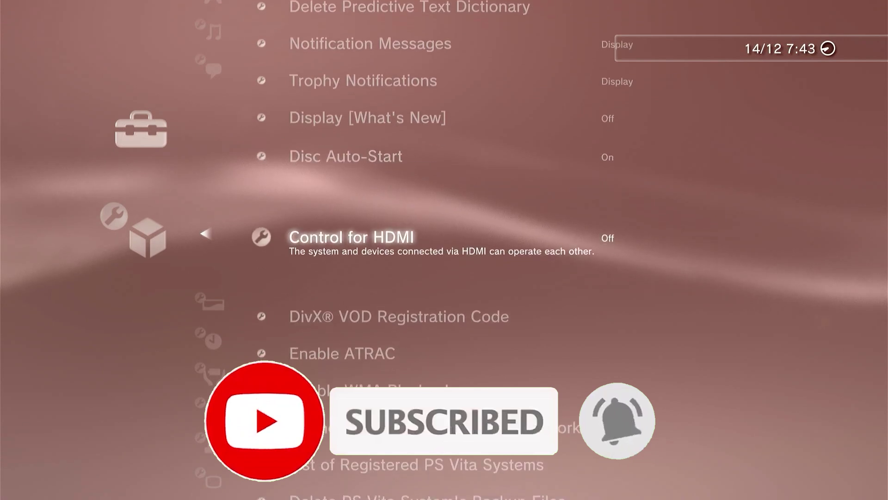
key(Down)
key(Down)
key(Down)
key(Down)
key(Down)
key(Down)
key(Down)
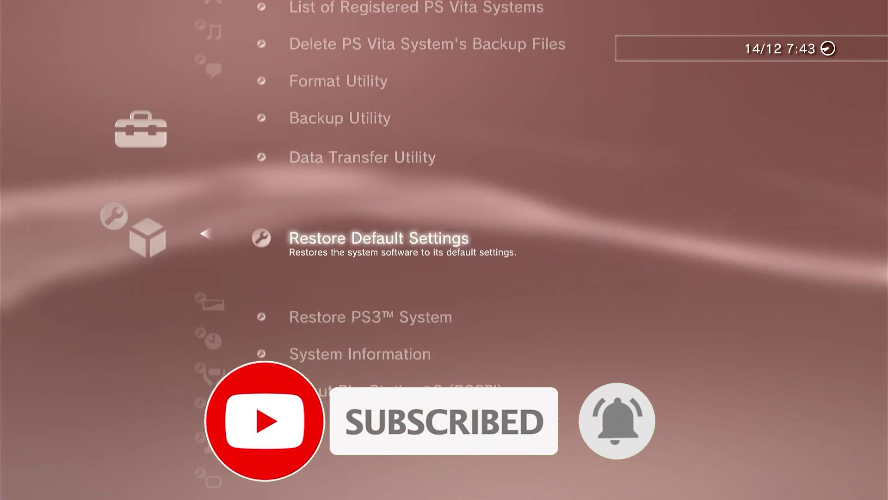
key(Return)
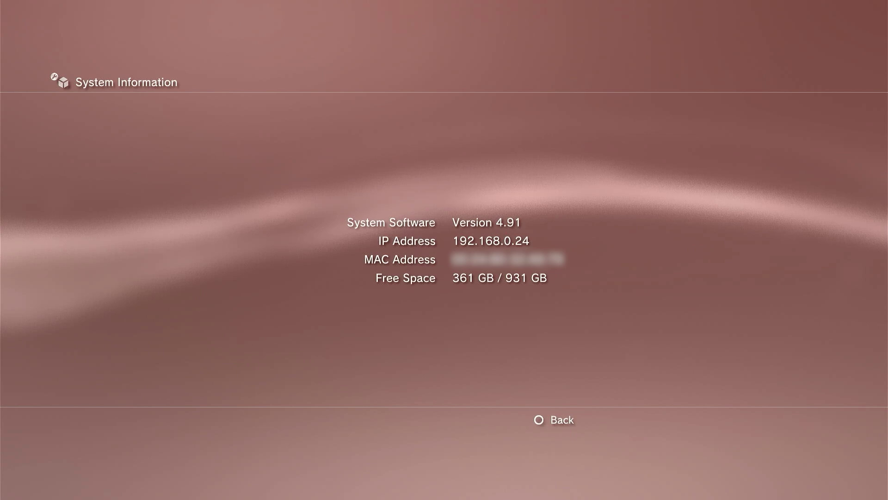
key(Escape)
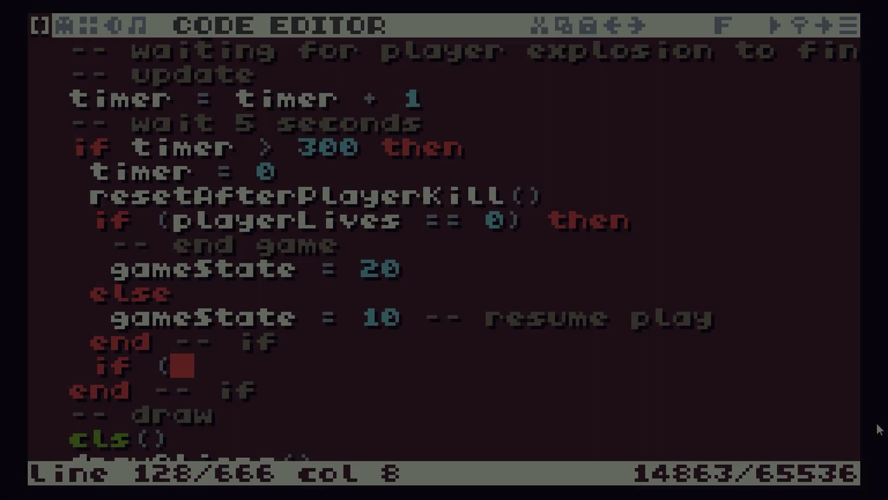
text(ga)
text(m)
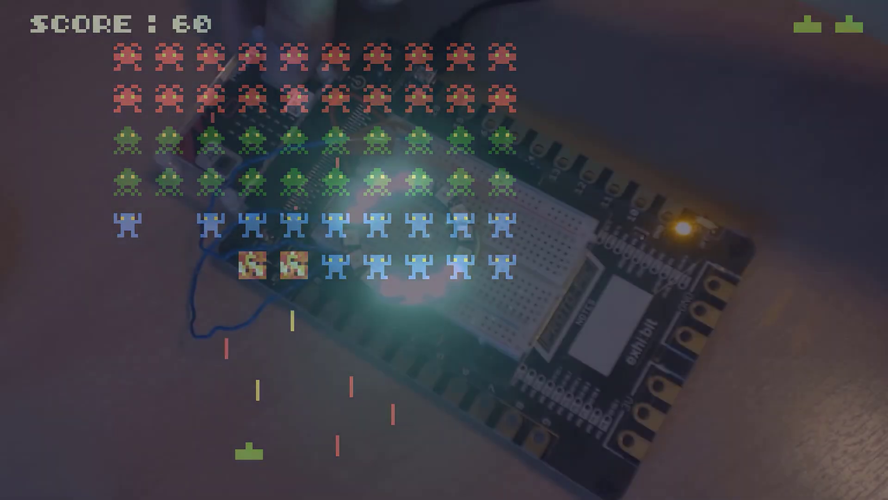